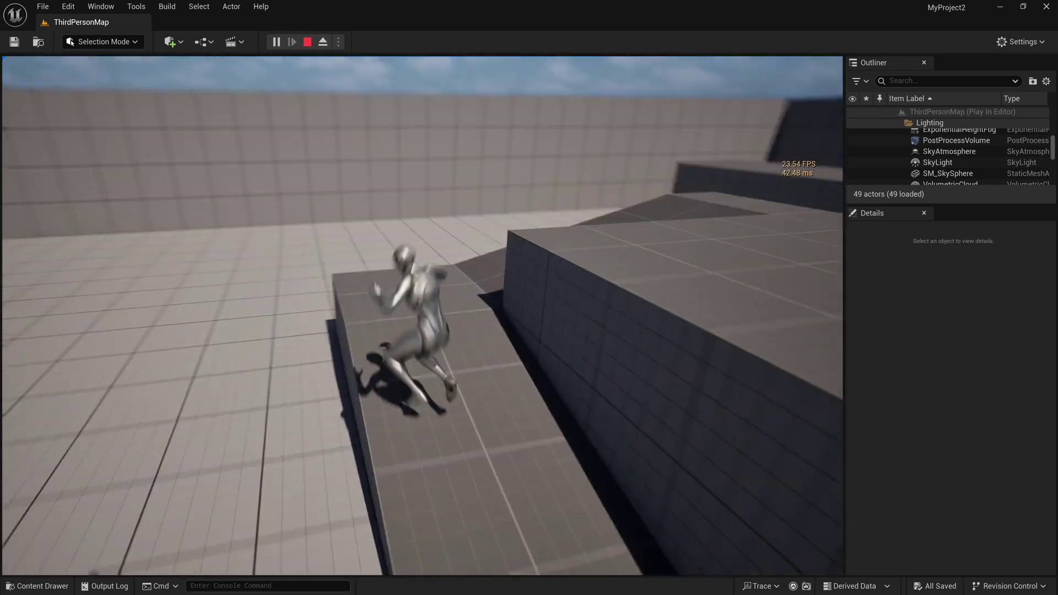
{"action": "key", "text": "w"}
Run and jump the character up the ramp onto the platform, then end the roughly 24 FPS play test
{"action": "key", "text": "space"}
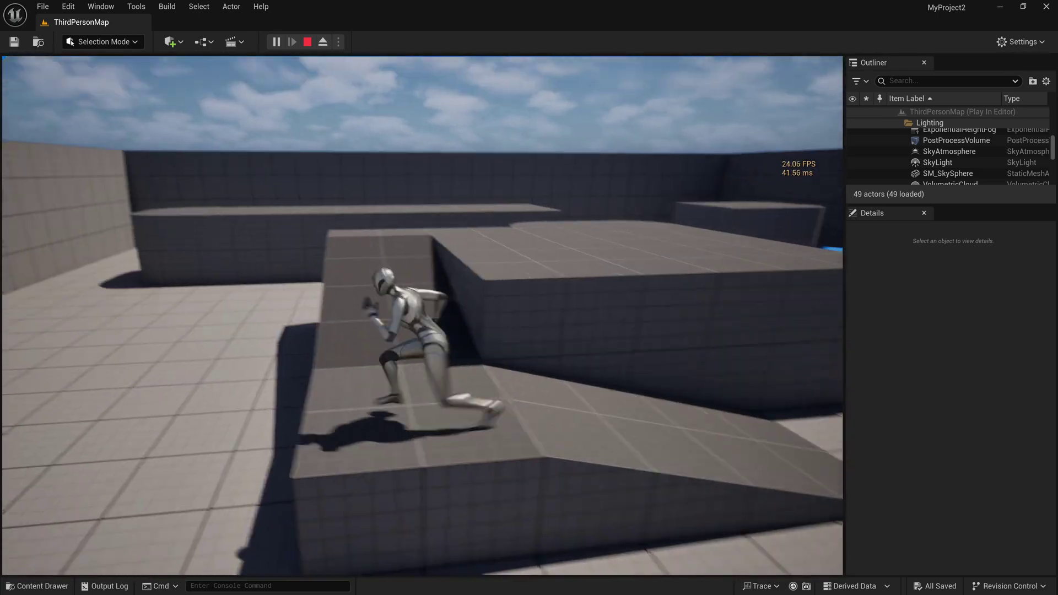
{"action": "key", "text": "space"}
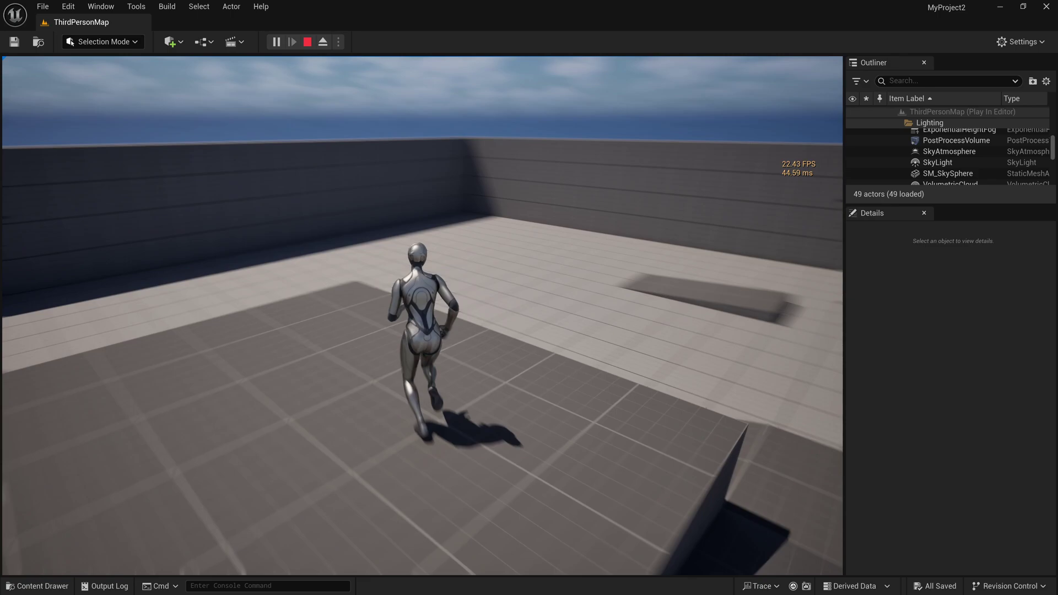
{"action": "key", "text": "space"}
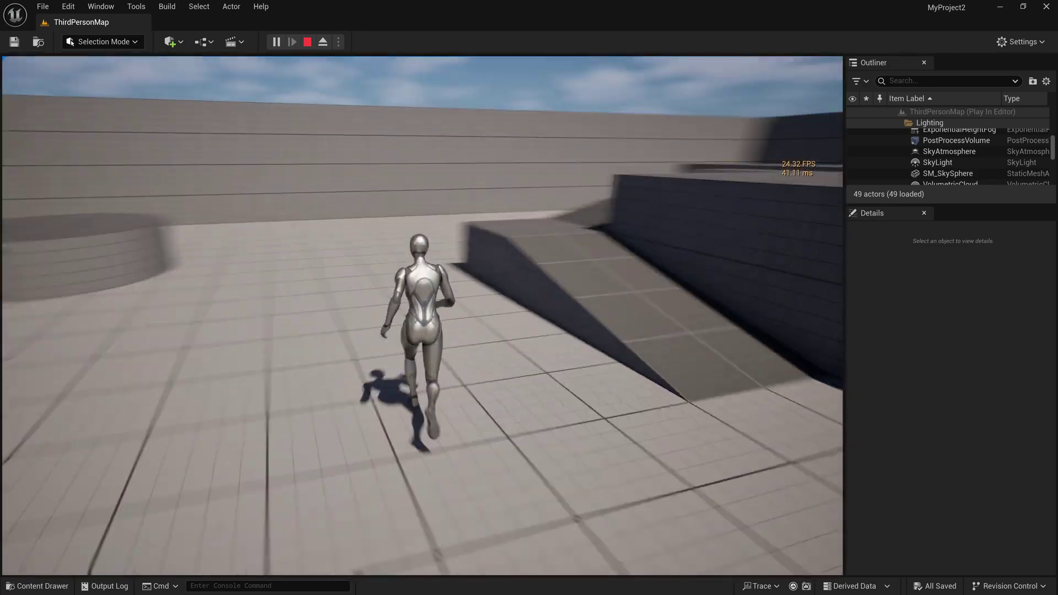
{"action": "key", "text": "space"}
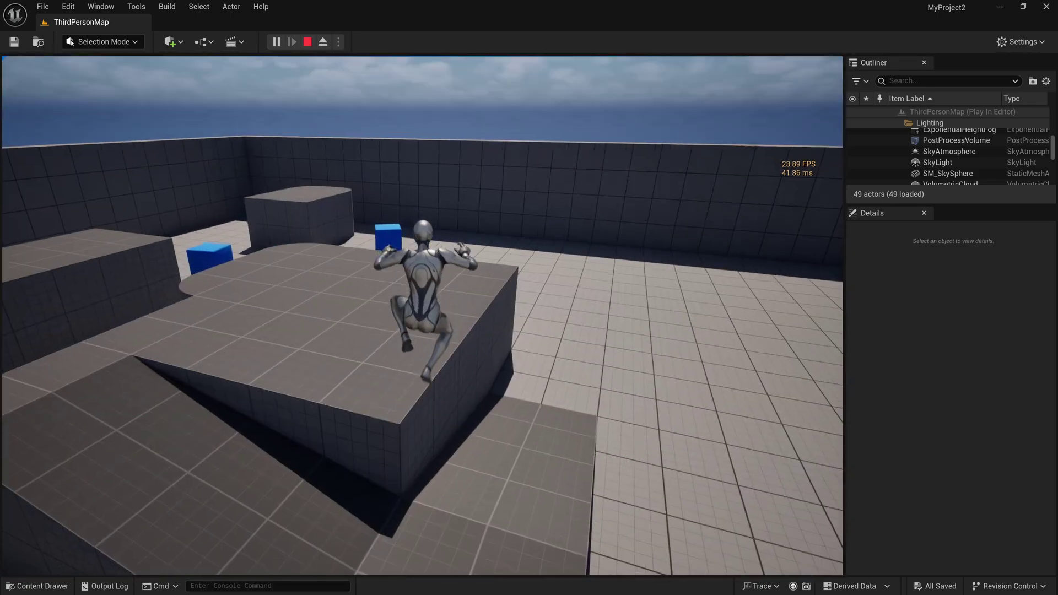
{"action": "key", "text": "space"}
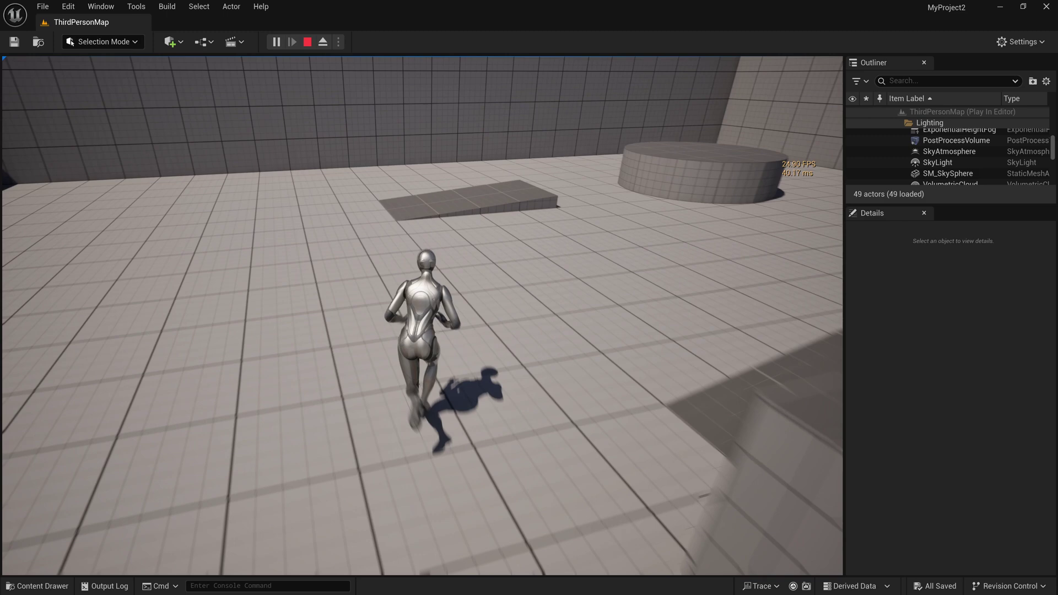
{"action": "key", "text": "Escape"}
Confirm the viewport's 54% project-set screen percentage, then bring up Engine Scalability Settings
{"action": "left_click", "coordinate": [16, 66]}
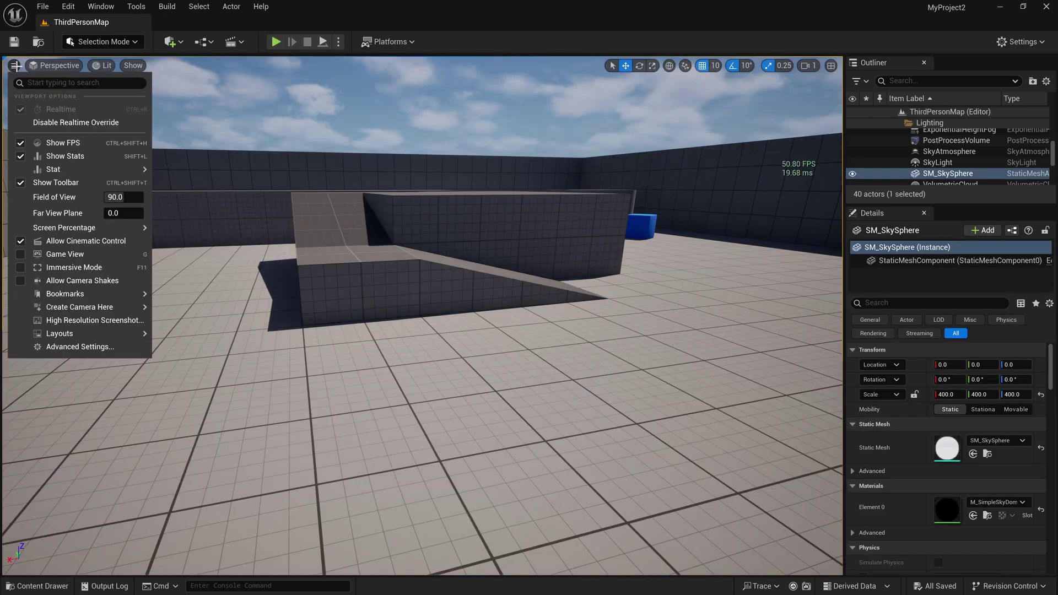
{"action": "mouse_move", "coordinate": [64, 227]}
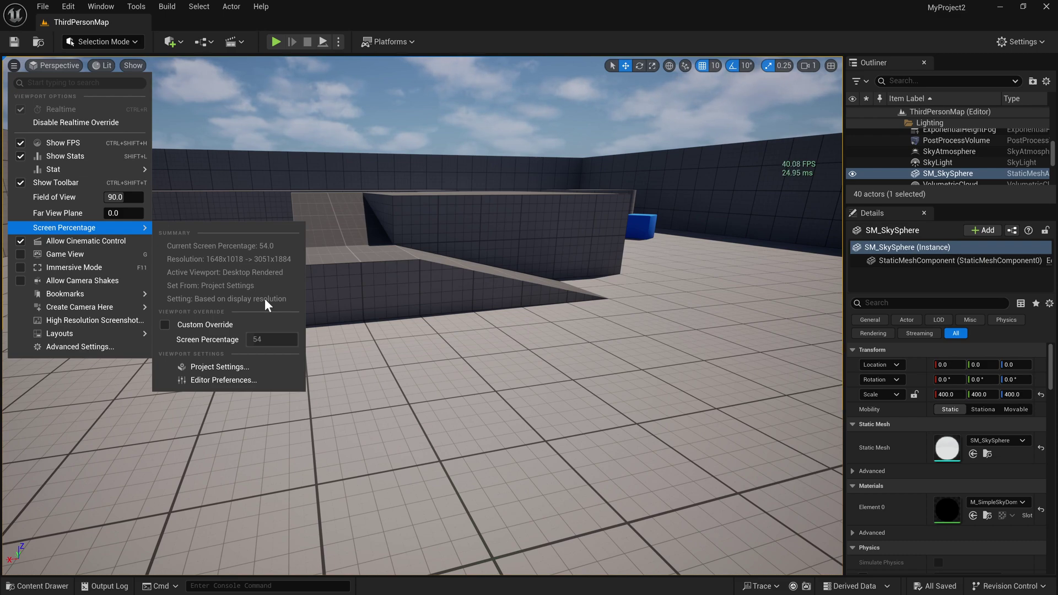
{"action": "right_click_drag", "start_coordinate": [589, 284], "coordinate": [583, 282]}
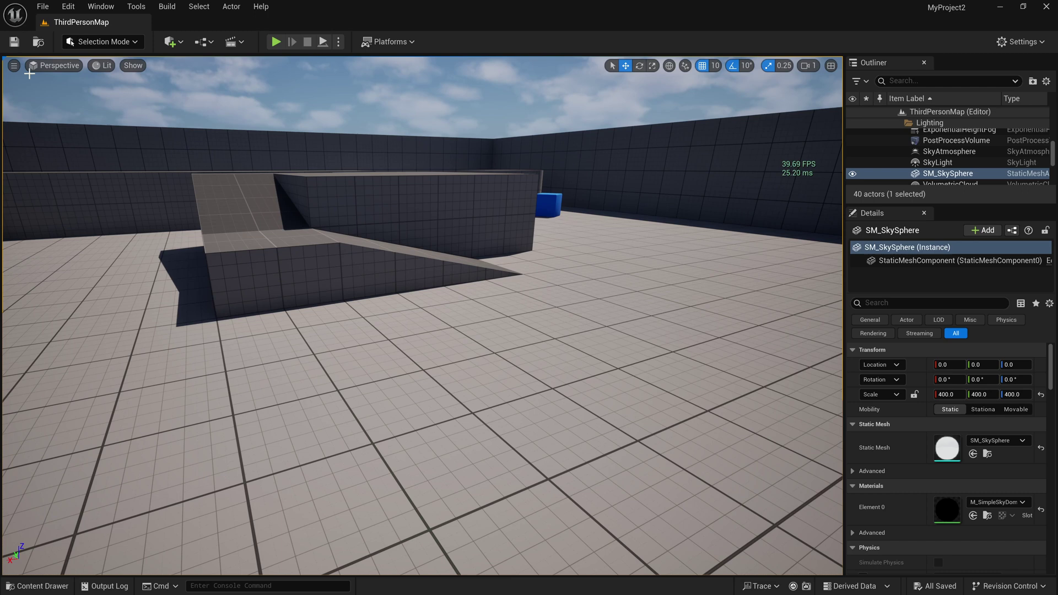
{"action": "left_click", "coordinate": [13, 66]}
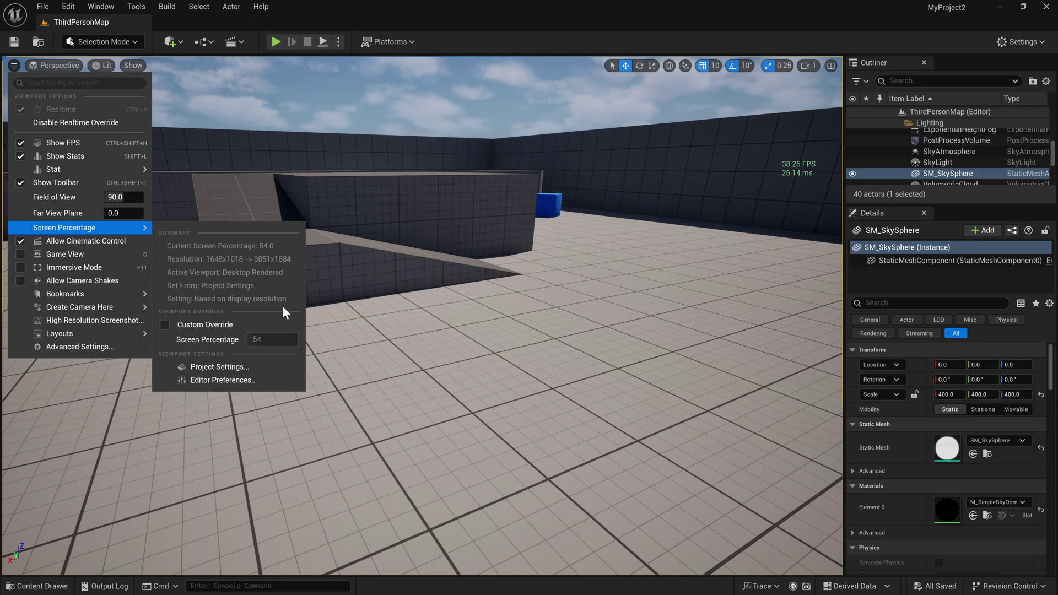
{"action": "left_click", "coordinate": [1022, 41]}
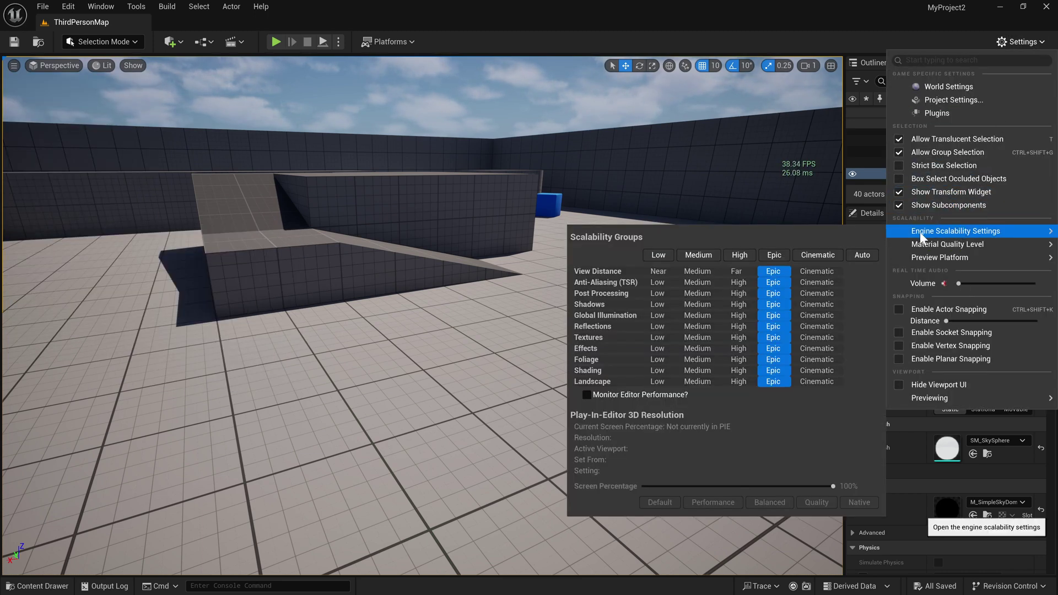
{"action": "mouse_move", "coordinate": [956, 230]}
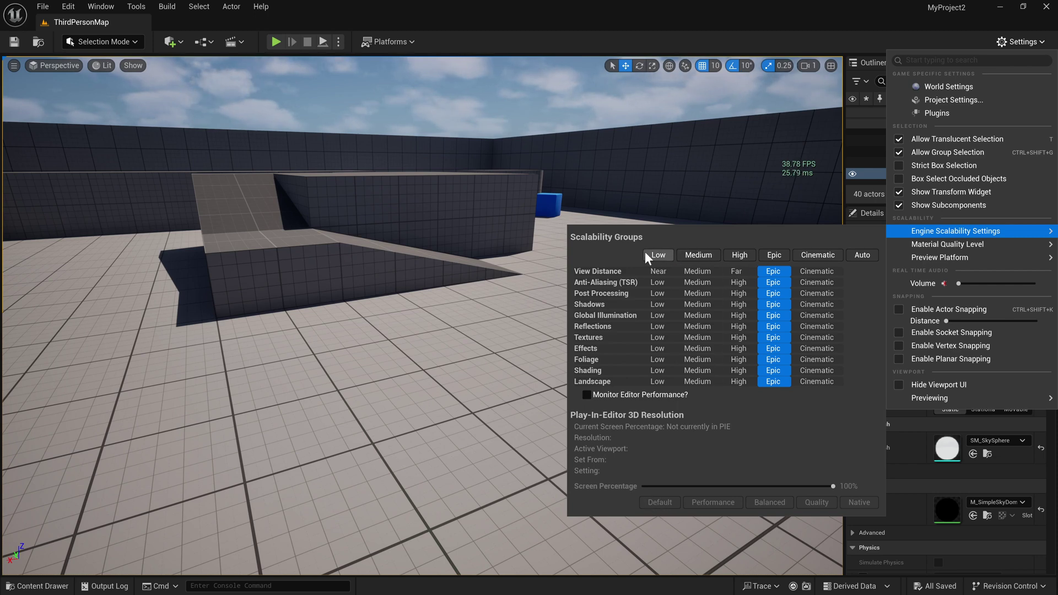
Try the Medium and Low scalability presets, then return to Epic
{"action": "left_click", "coordinate": [740, 256]}
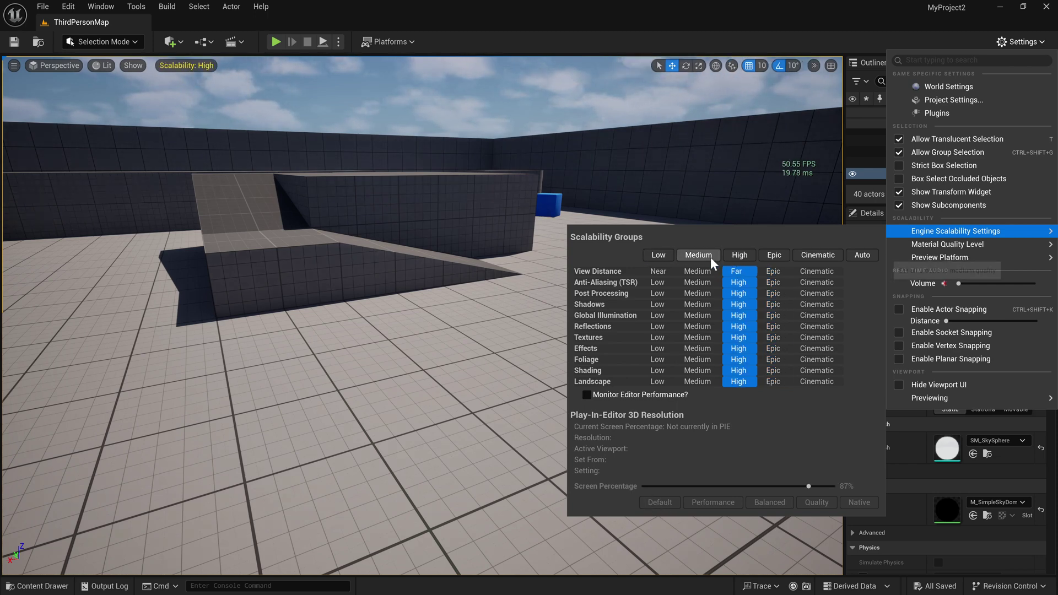
{"action": "left_click", "coordinate": [664, 254]}
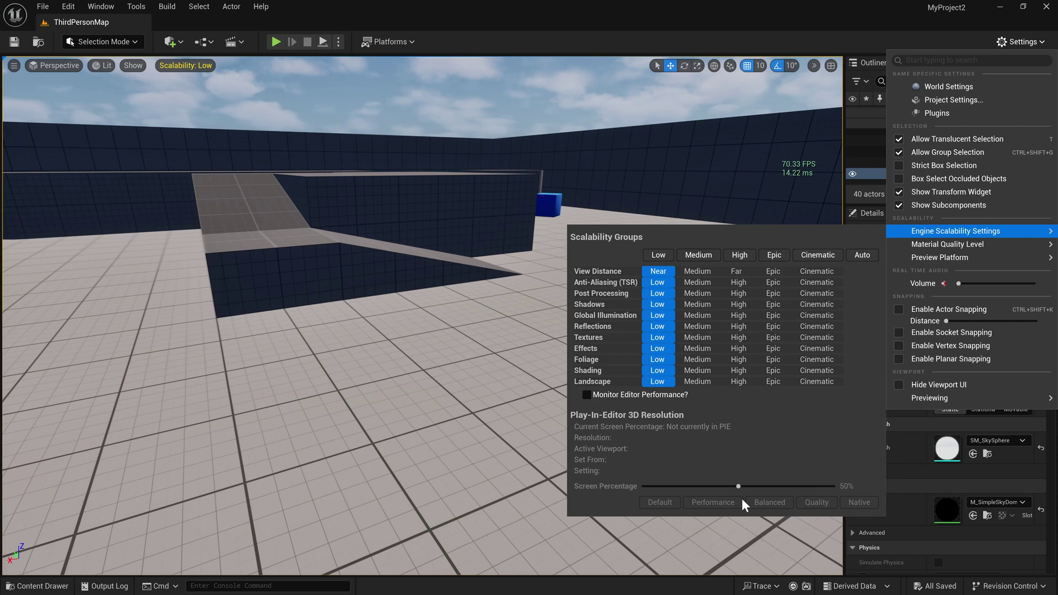
{"action": "left_click", "coordinate": [774, 255]}
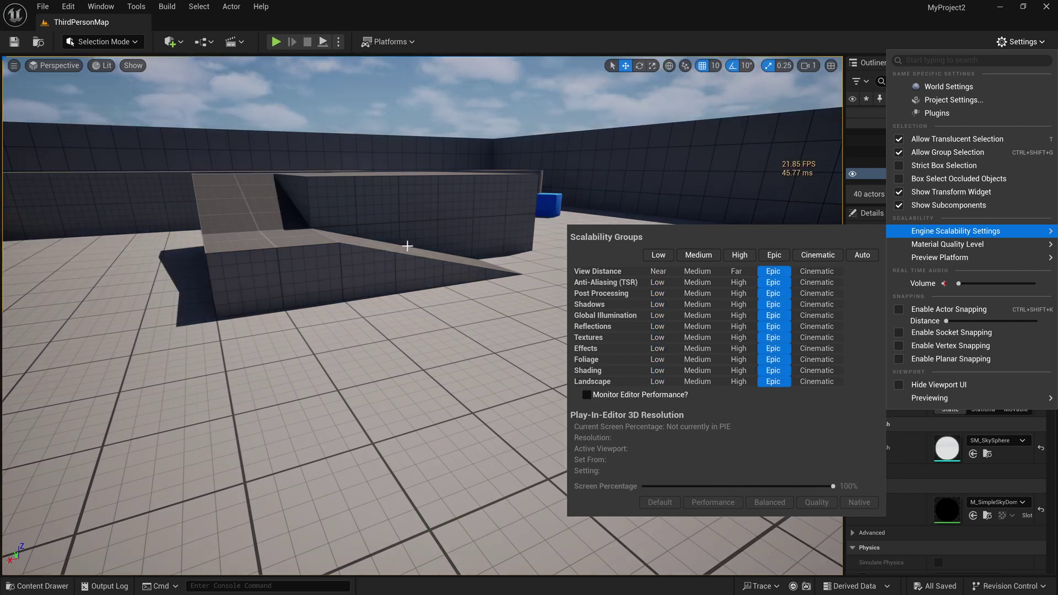
Launch a play test, free the mouse, and reopen scalability settings showing 100% at 3051x1884
{"action": "left_click", "coordinate": [276, 41]}
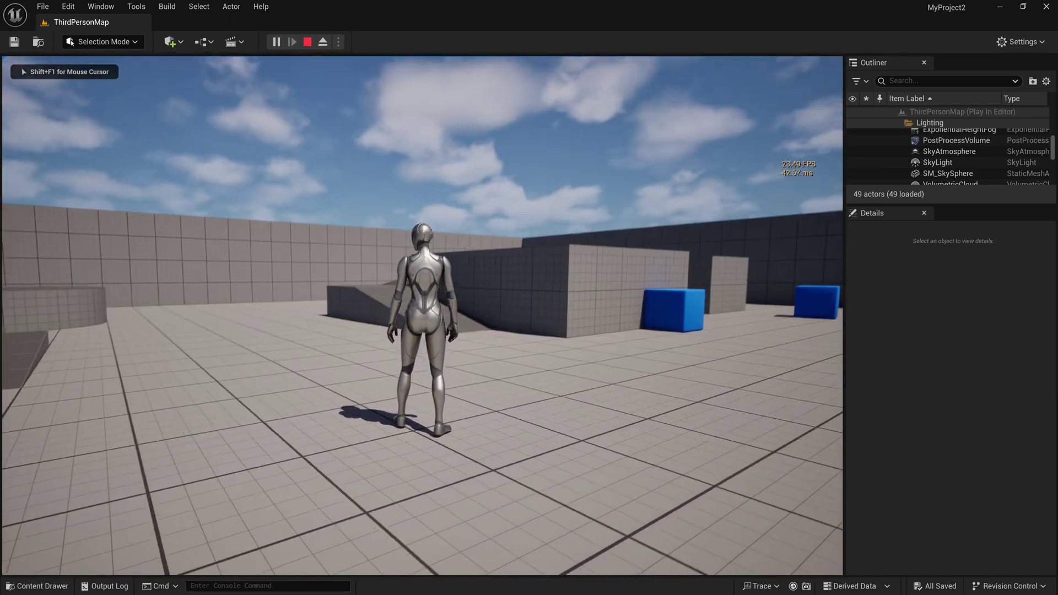
{"action": "key", "text": "shift+F1"}
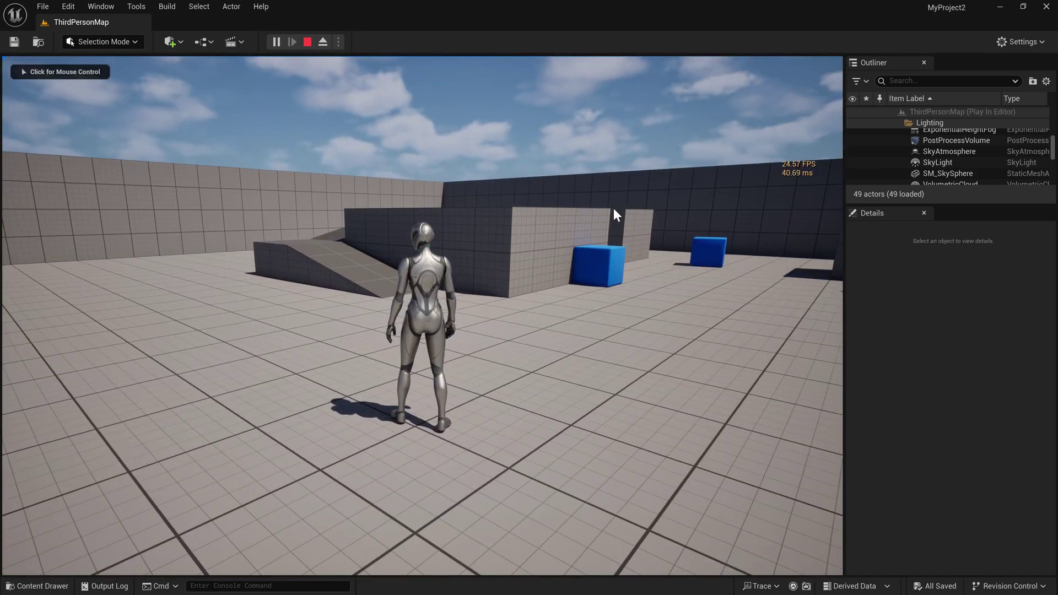
{"action": "left_click", "coordinate": [1024, 39]}
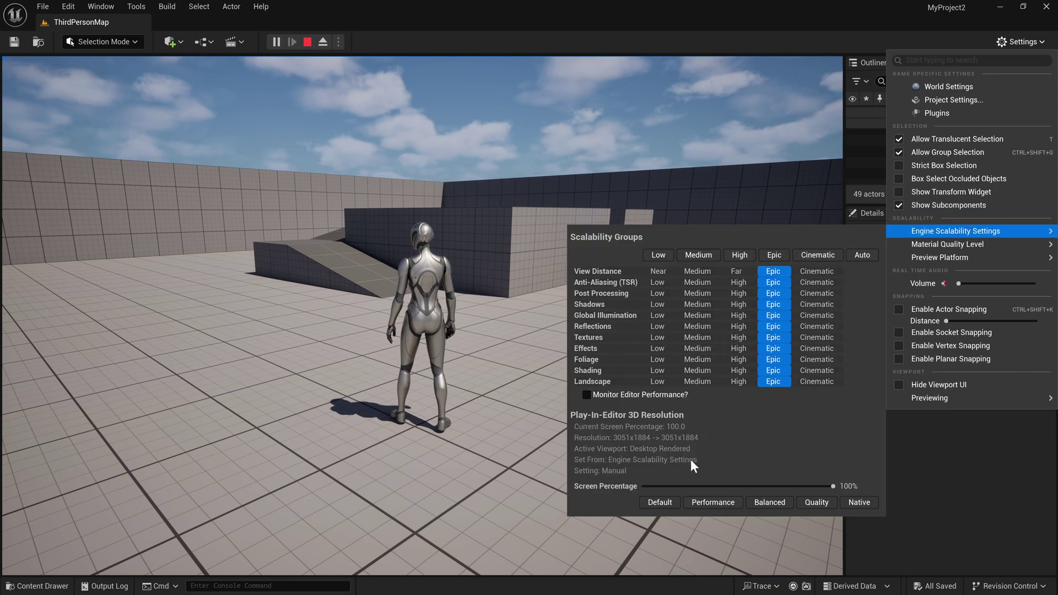
Switch the Play-In-Editor 3D resolution to Default (54%) and resume the game at about 47 FPS
{"action": "left_click", "coordinate": [660, 502]}
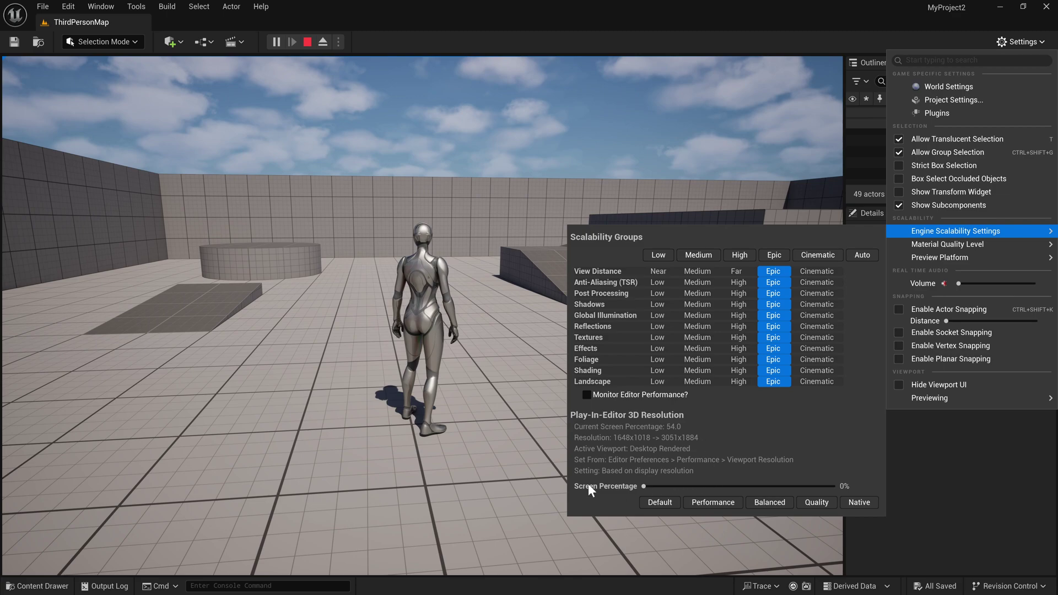
{"action": "left_click", "coordinate": [669, 538]}
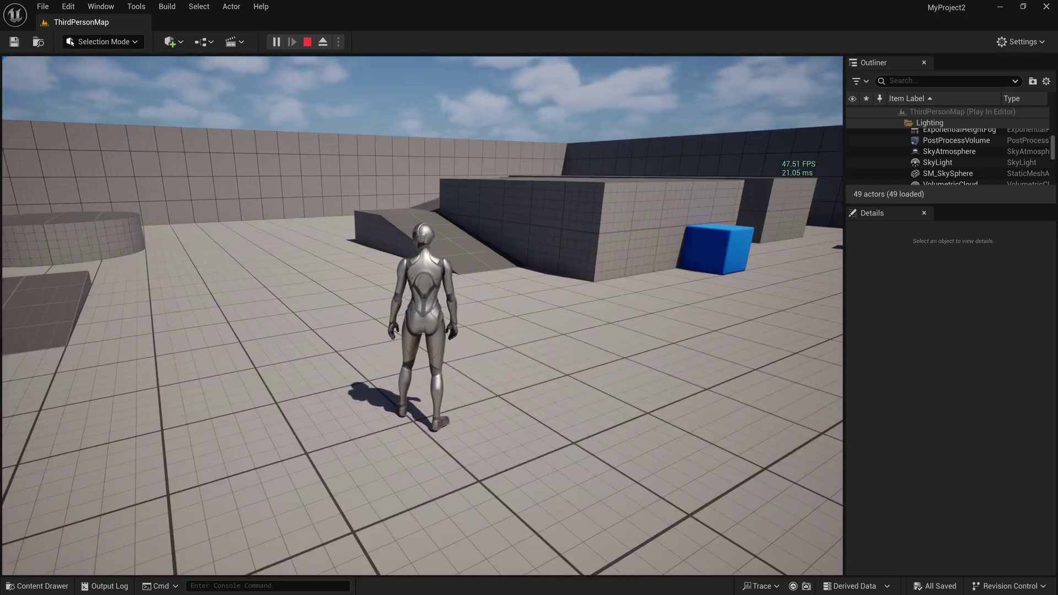
{"action": "key", "text": "w"}
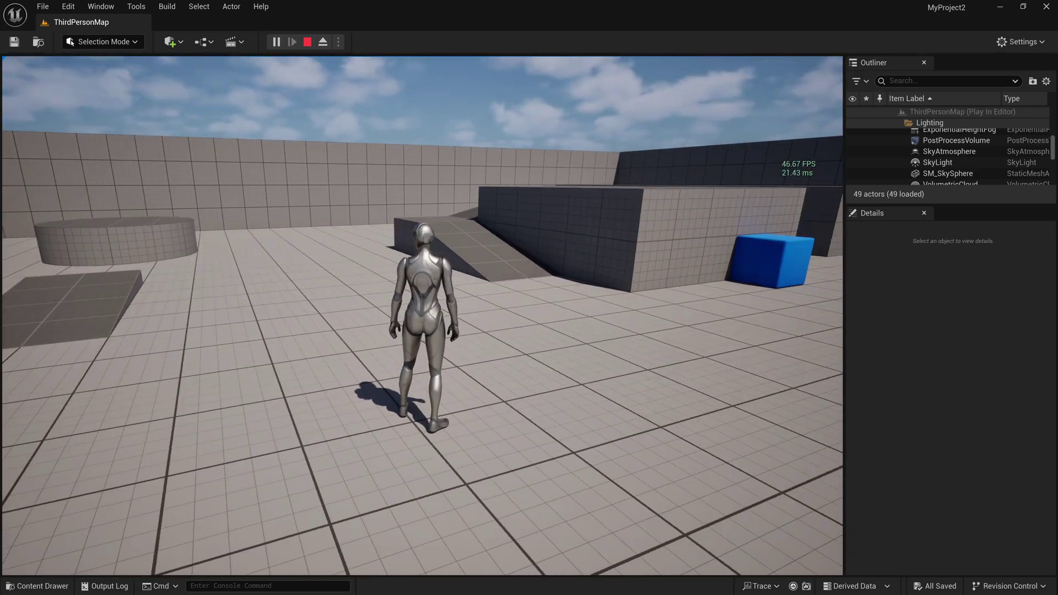